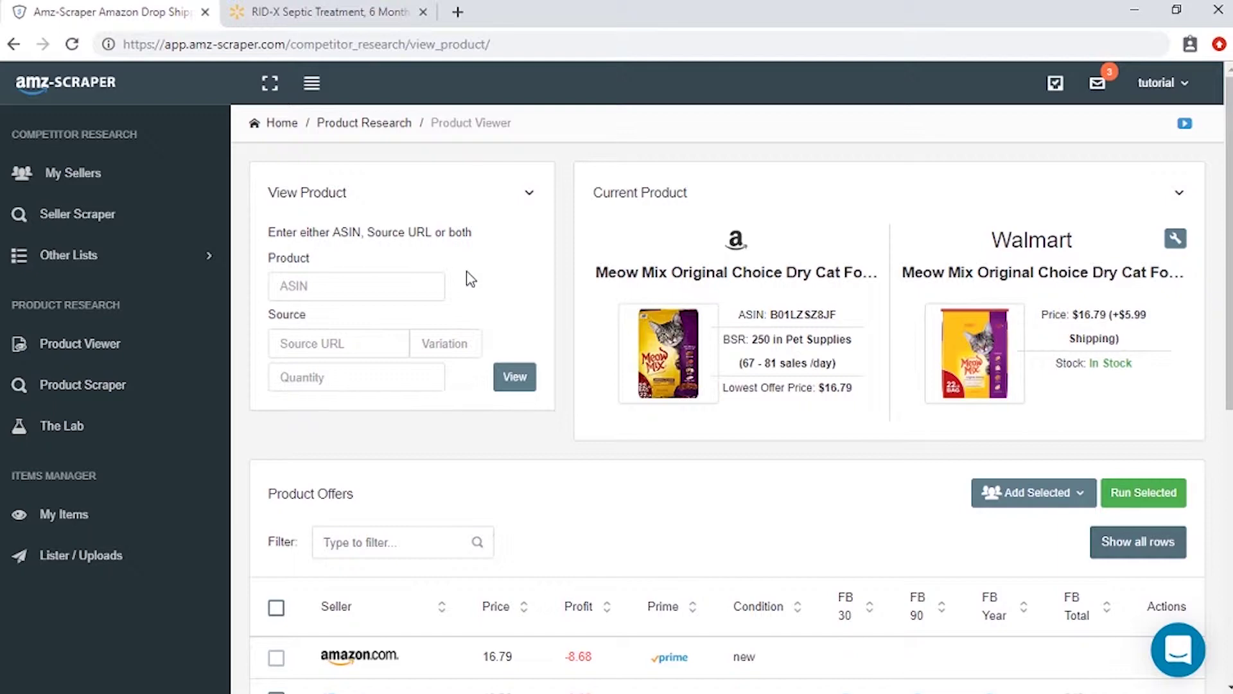
Copy the web address of the RID-X Septic Treatment product page open on Walmart.
click(355, 16)
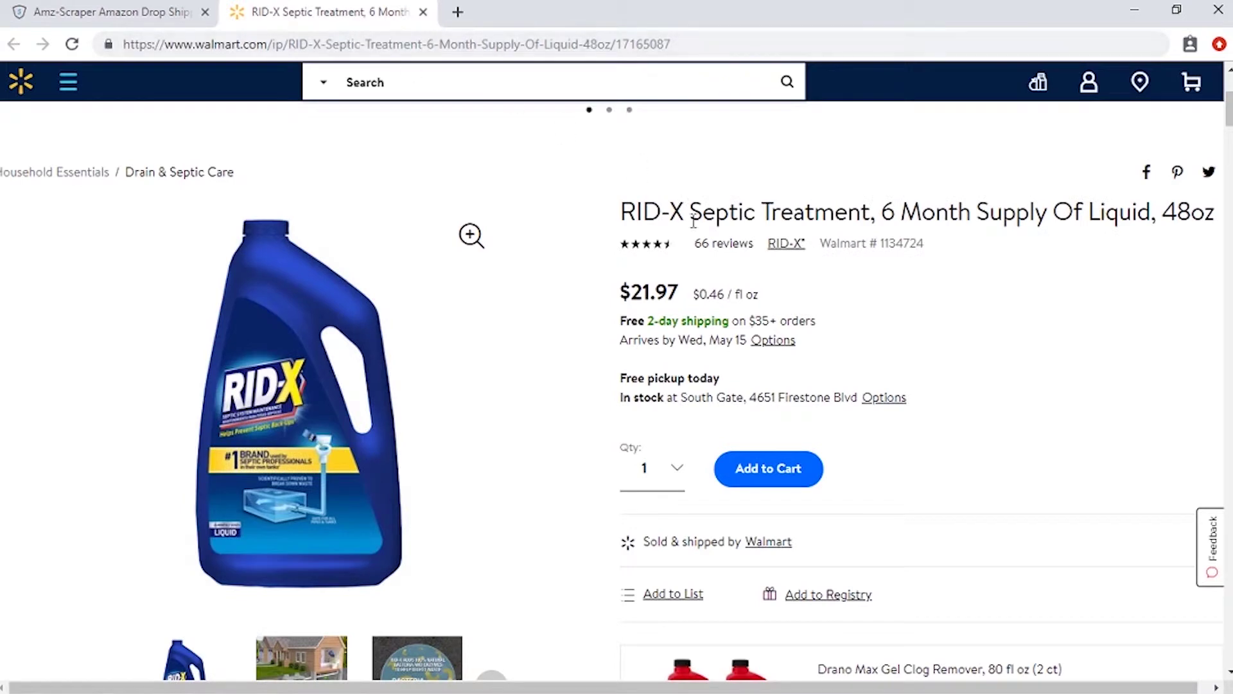
click(531, 47)
right_click(530, 48)
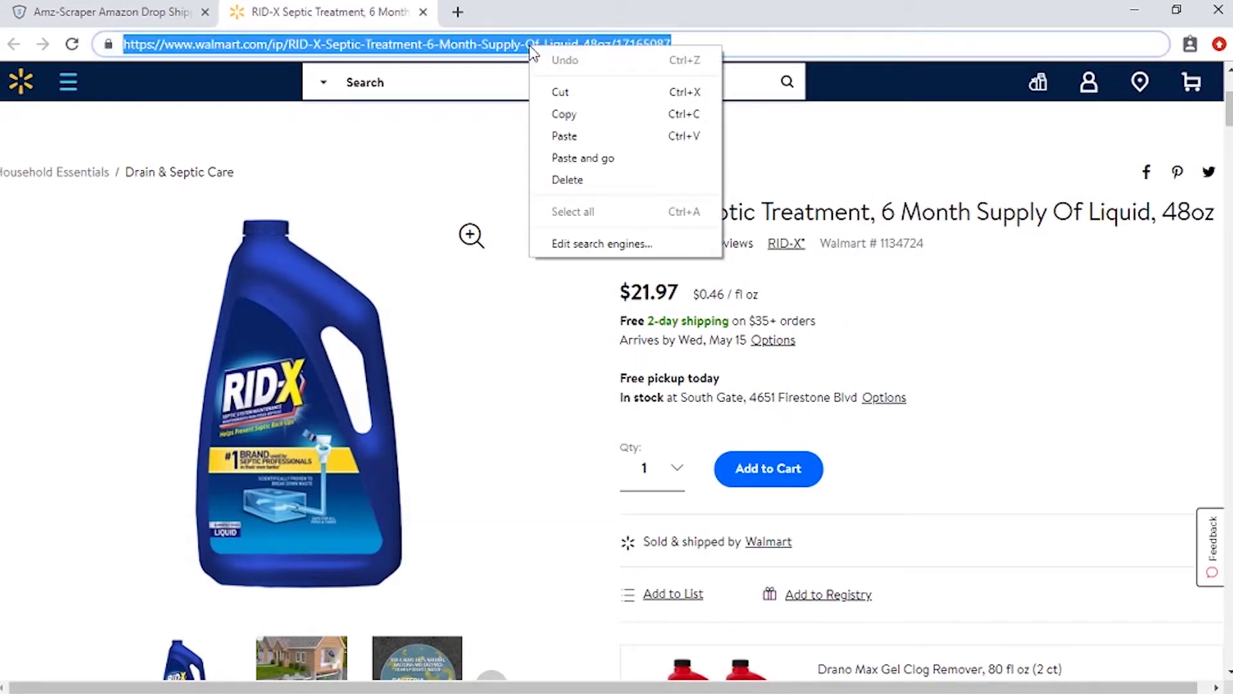
click(560, 116)
Switch to Amz-Scraper, paste the copied Walmart address as the Source URL and view the product.
click(103, 7)
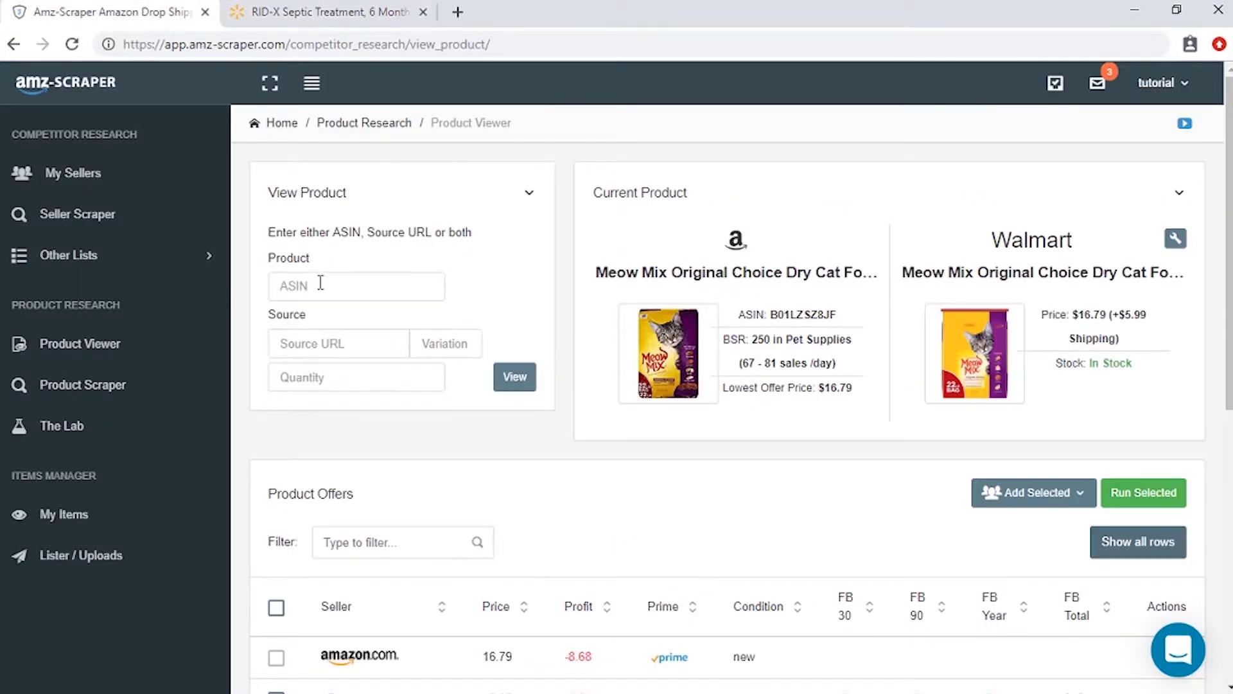
click(313, 342)
right_click(312, 343)
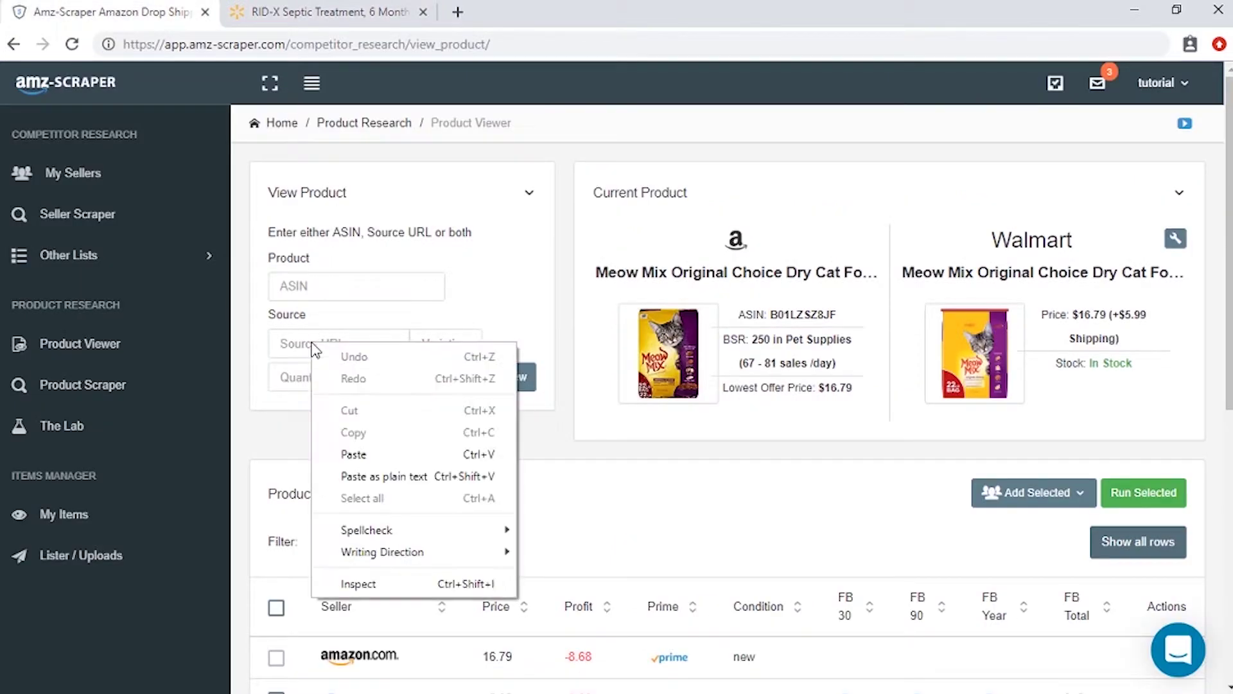
click(355, 449)
click(517, 379)
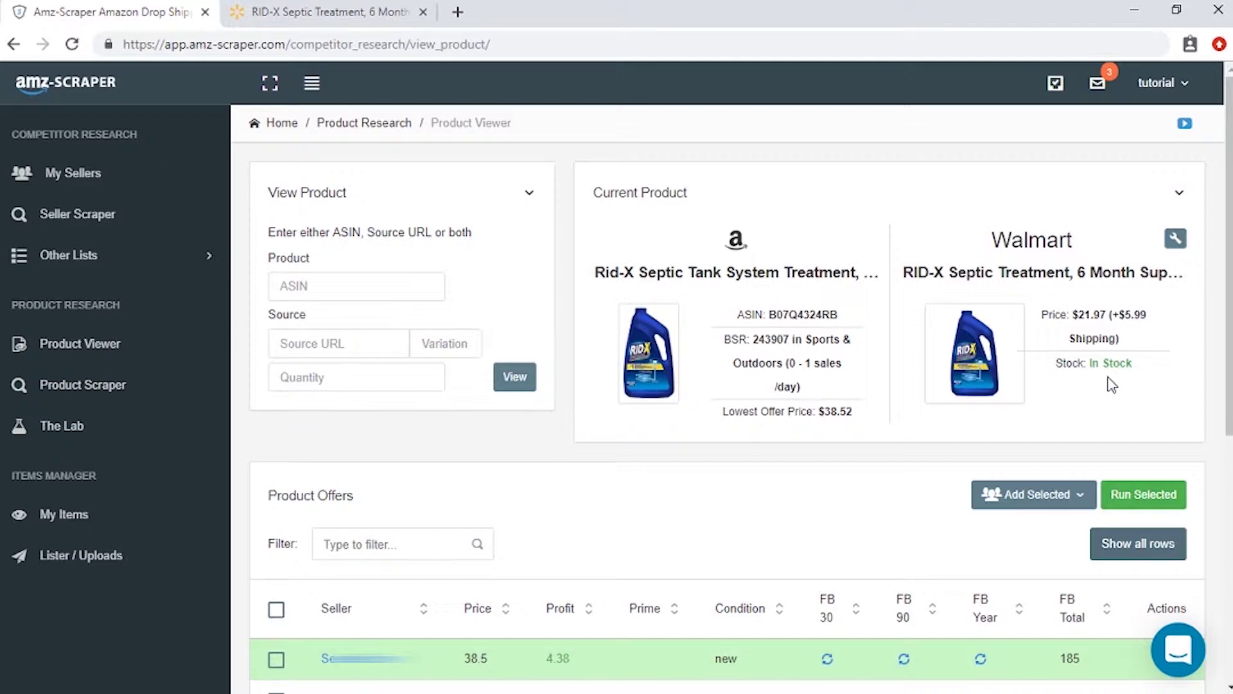
Load the 30-day, 90-day and yearly feedback counts for the sellers offering at 53.93 and 38.51.
scroll(1166, 406, down, 4)
scroll(1167, 405, down, 2)
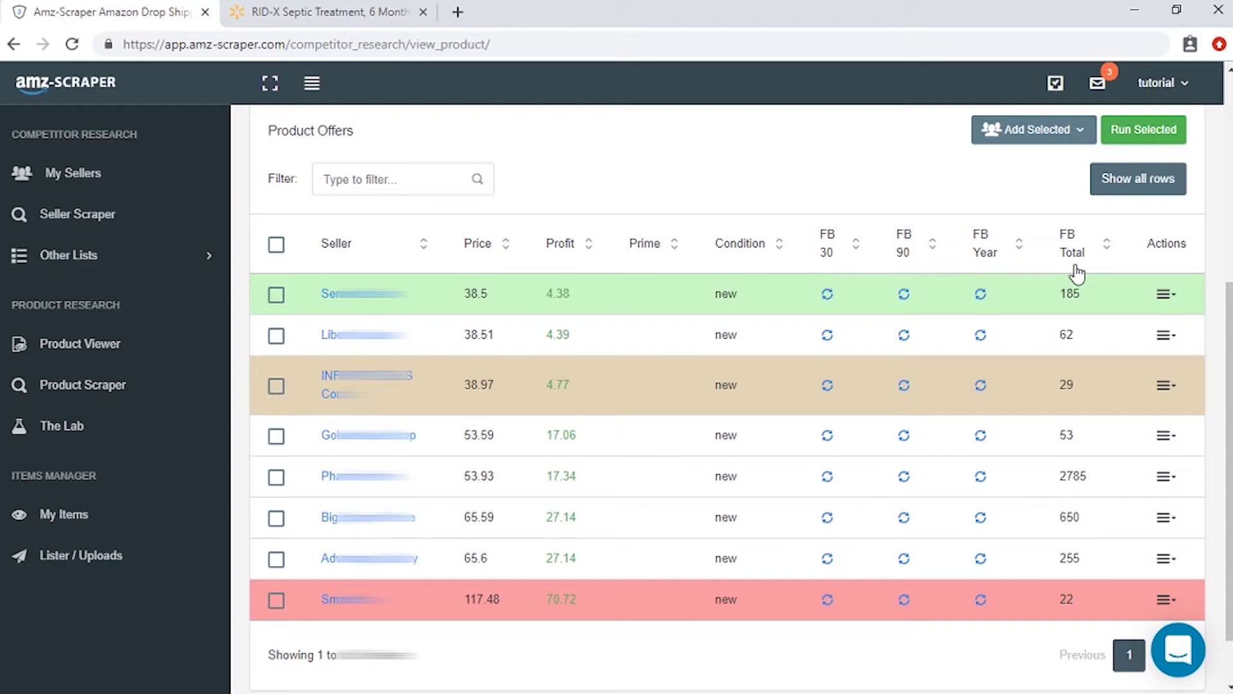
click(982, 477)
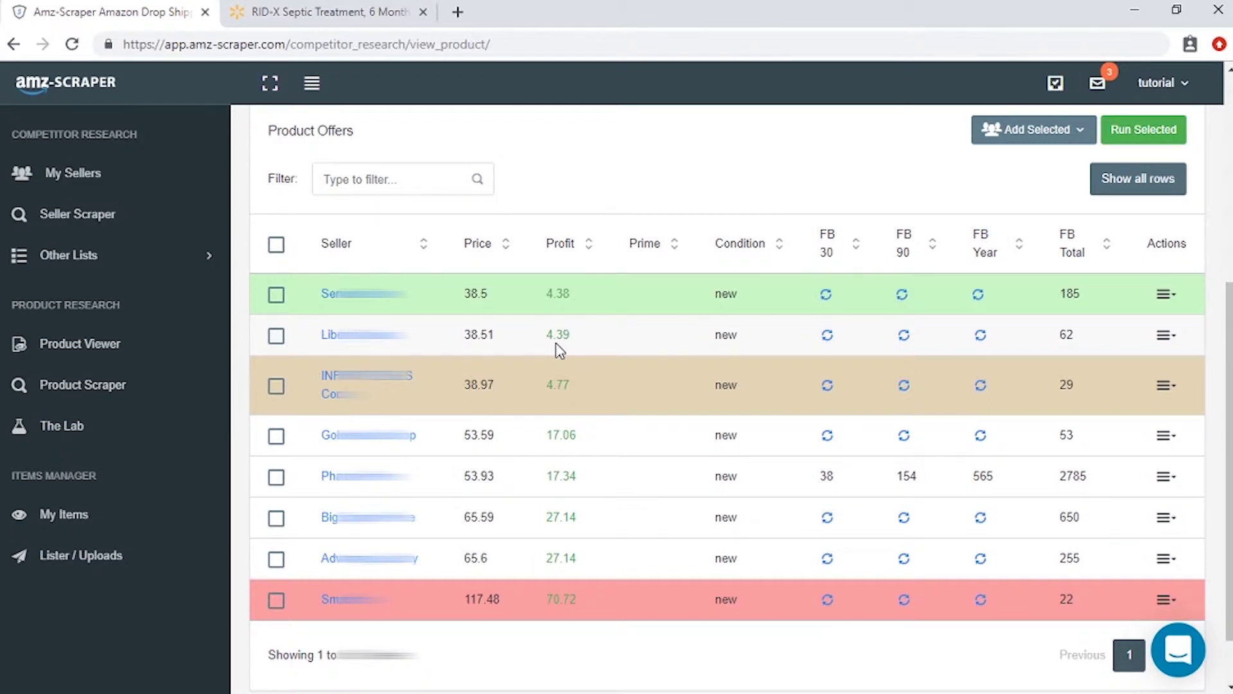
click(827, 339)
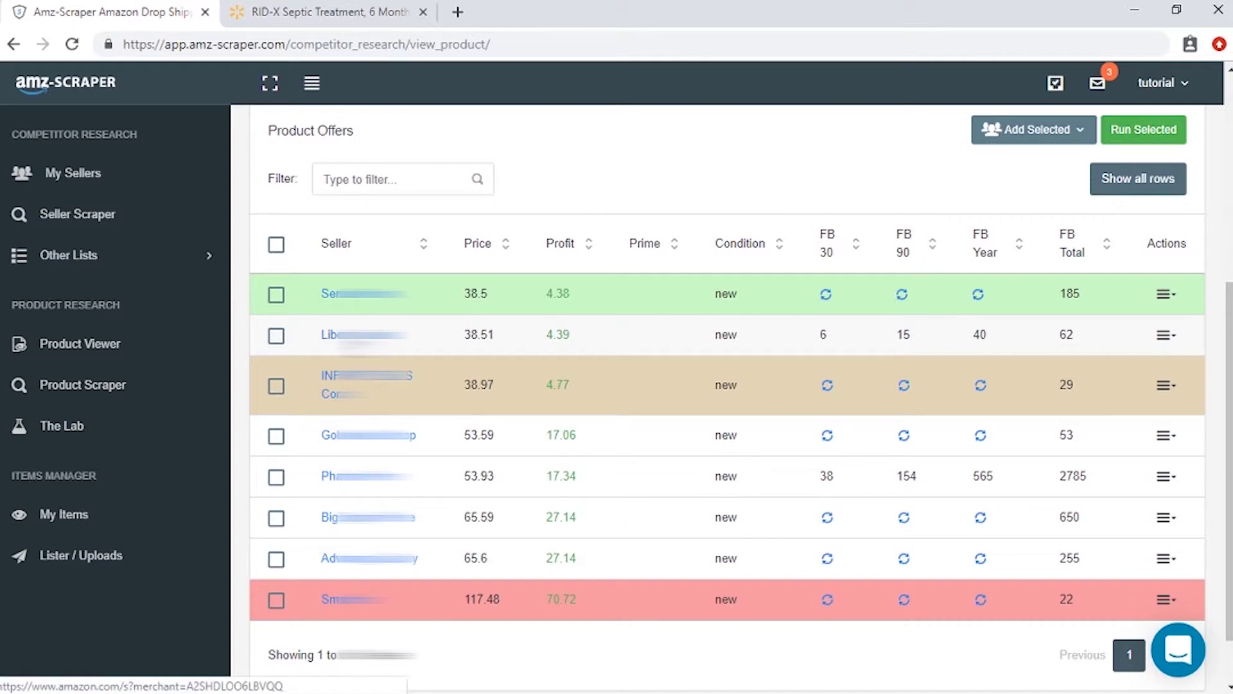
Open the Amazon storefront of the 38.51 seller and view its green Homemade Frozen Fruit Yogurt Dessert Maker by Excelvan.
click(350, 341)
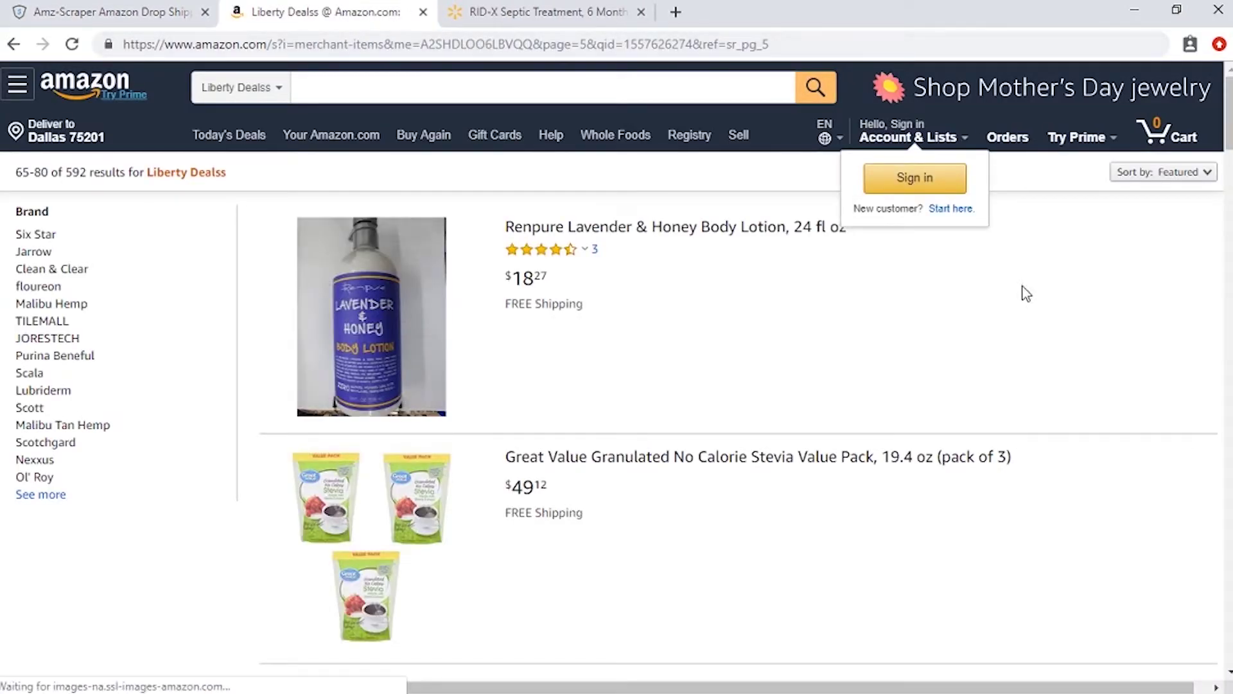
scroll(1024, 292, down, 9)
scroll(1032, 319, down, 20)
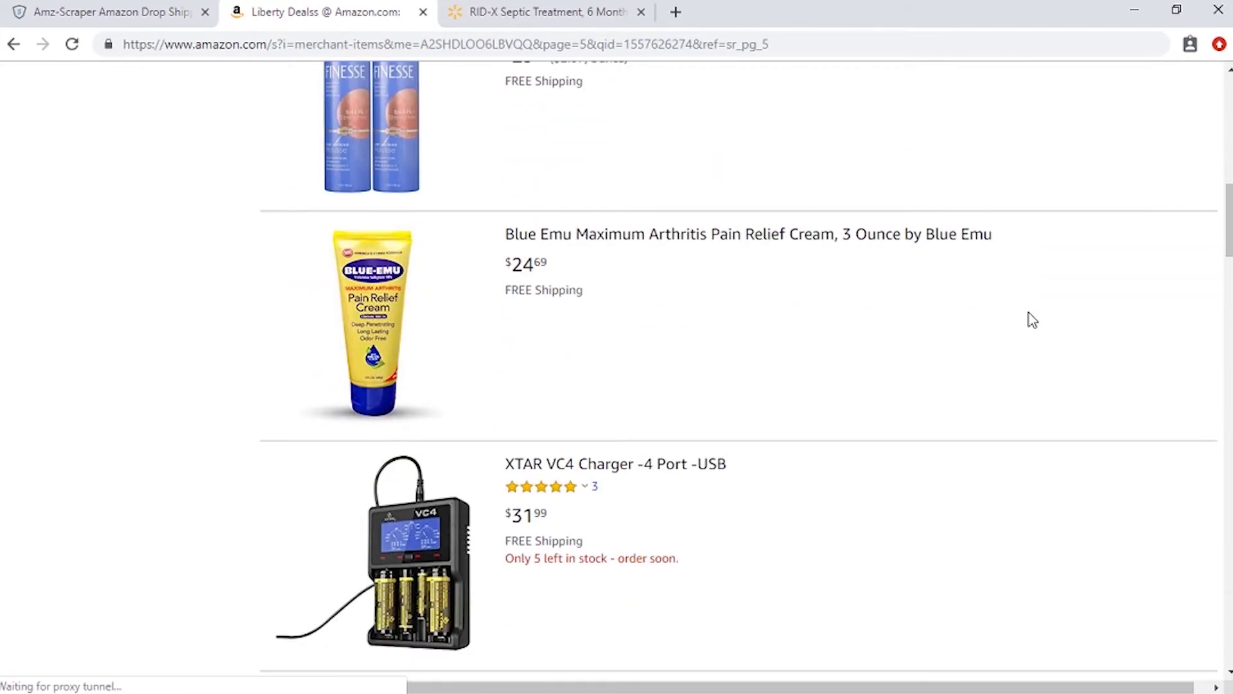
scroll(1032, 318, down, 1)
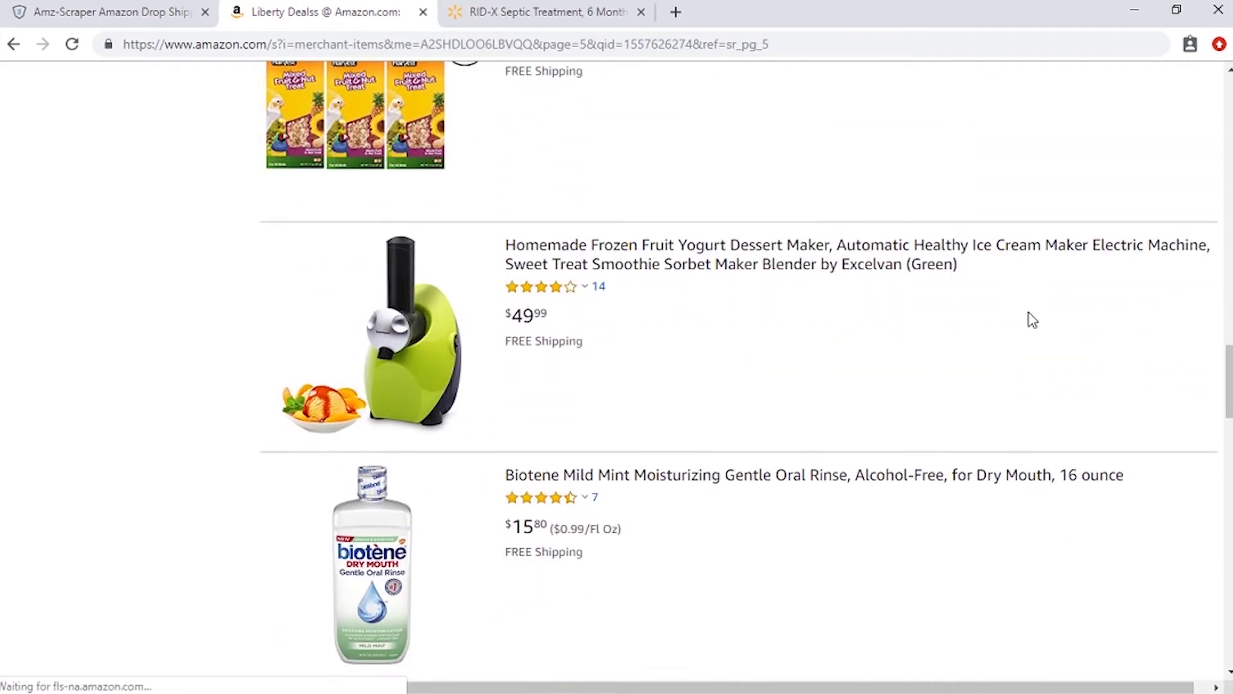
click(697, 272)
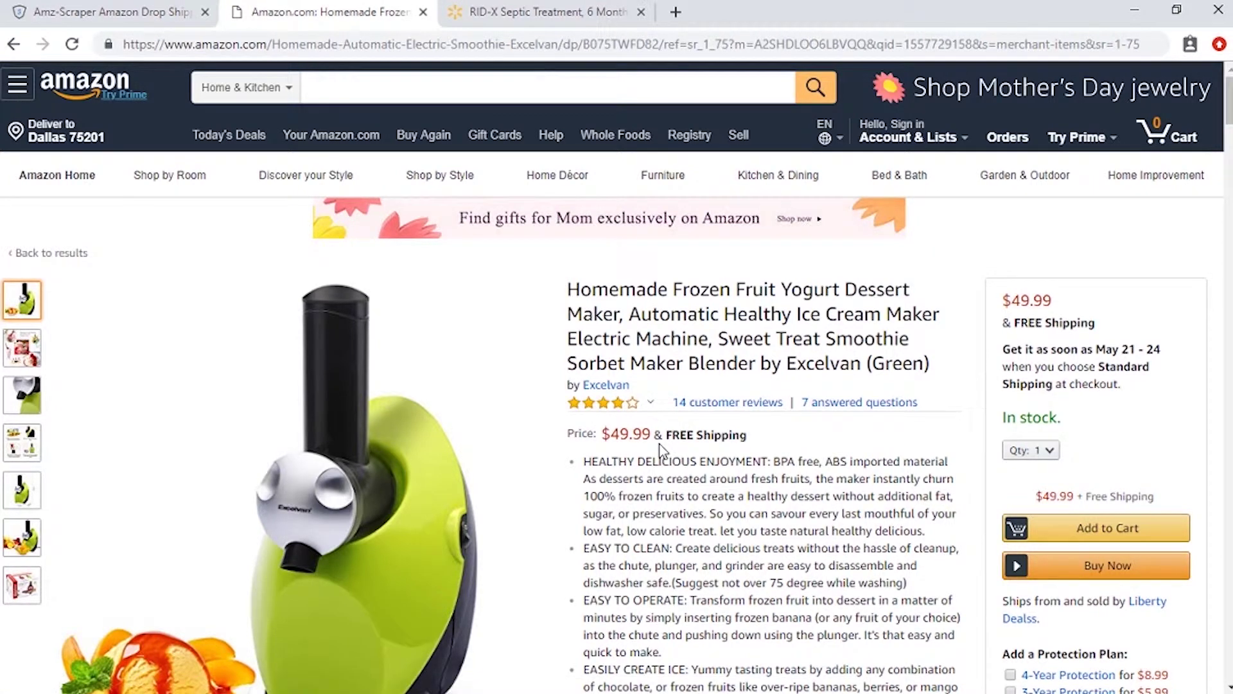
Search Google for the dessert maker's full title, open the matching Walmart listing and check its price.
drag(567, 290, 930, 366)
right_click(776, 336)
click(807, 376)
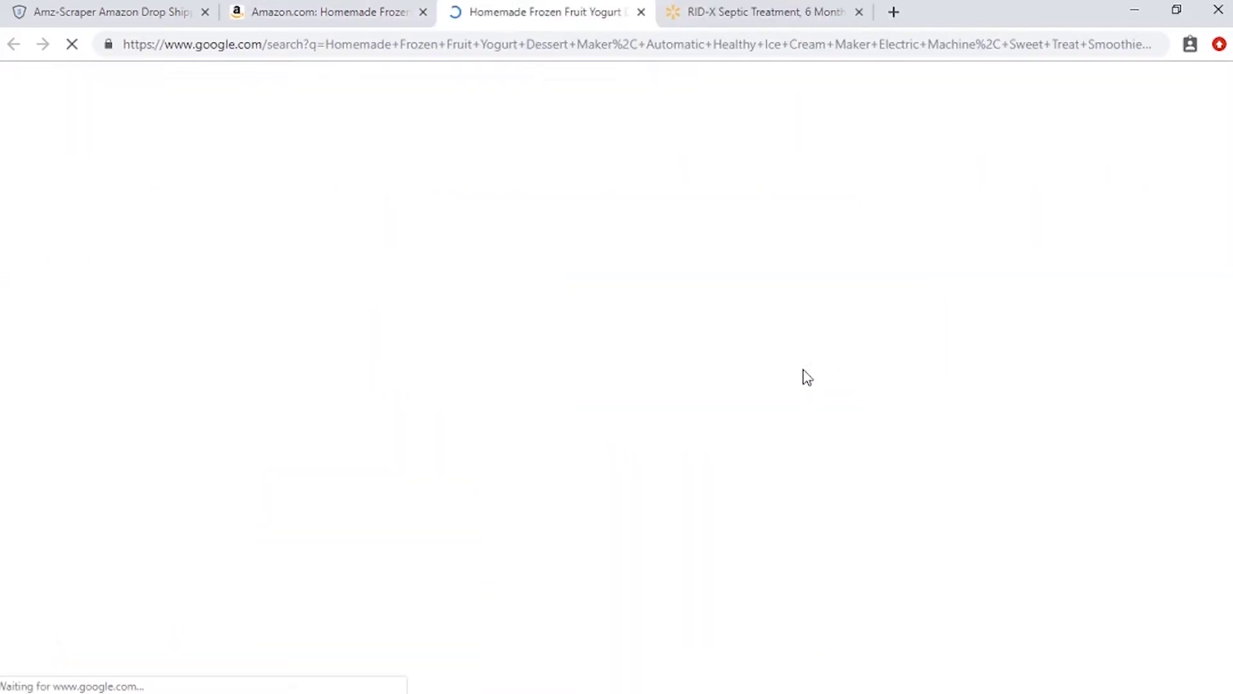
scroll(808, 378, down, 6)
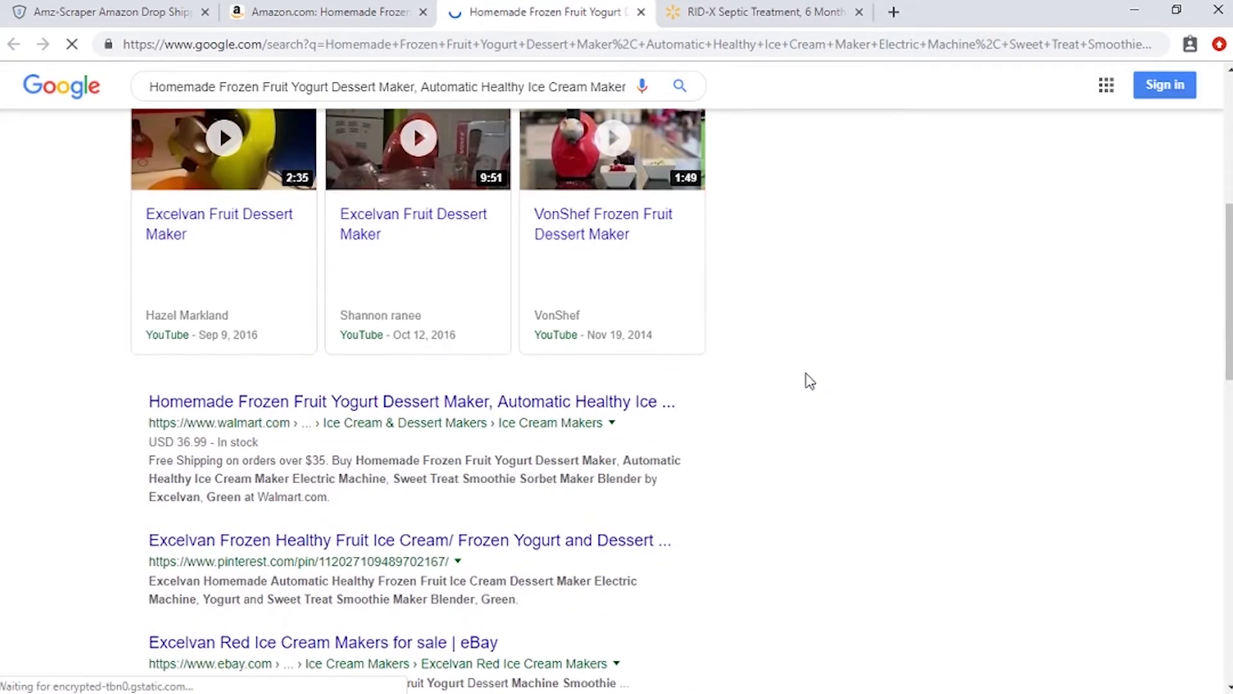
click(463, 401)
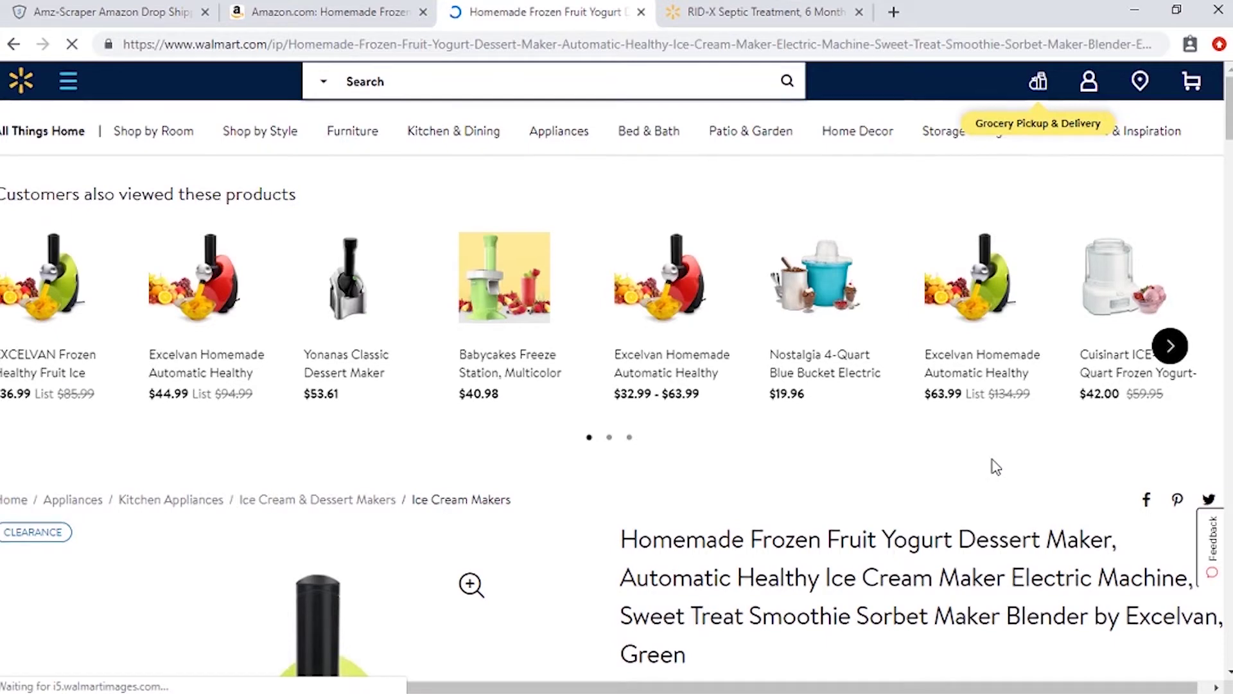
scroll(994, 467, down, 4)
scroll(994, 467, down, 2)
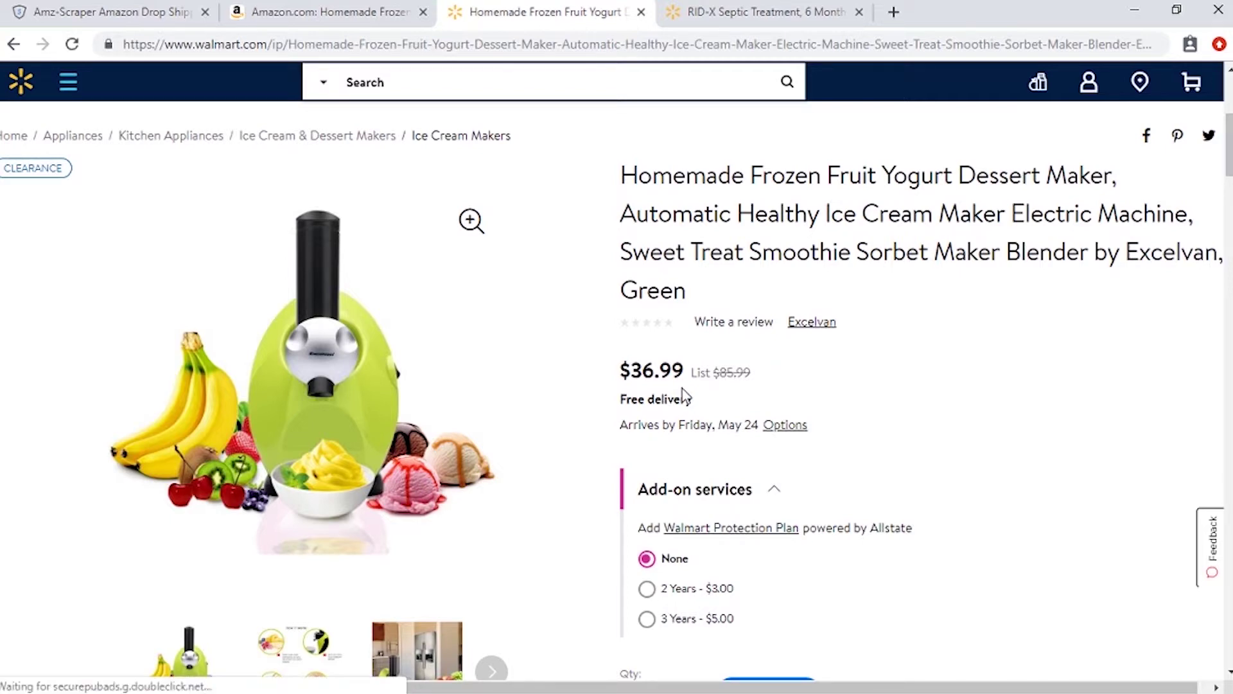
Return to Amz-Scraper, select the 38.51 seller's offer and look at the options for adding selected sellers to a list.
click(118, 8)
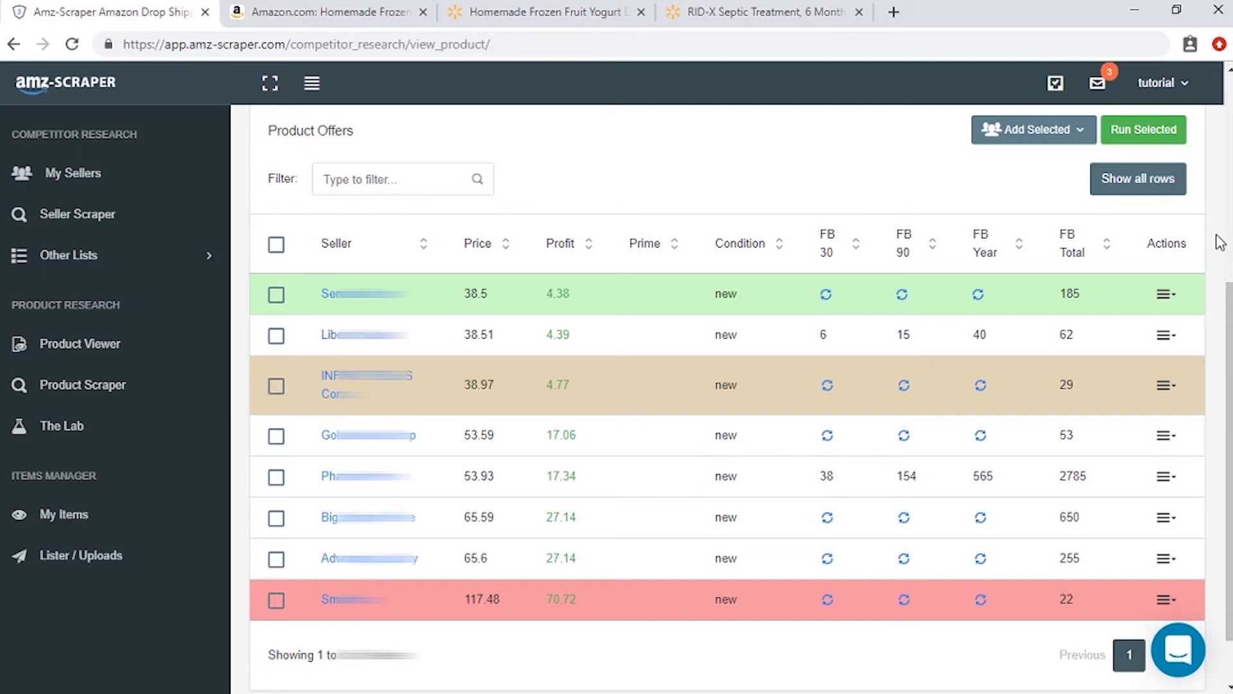
click(277, 339)
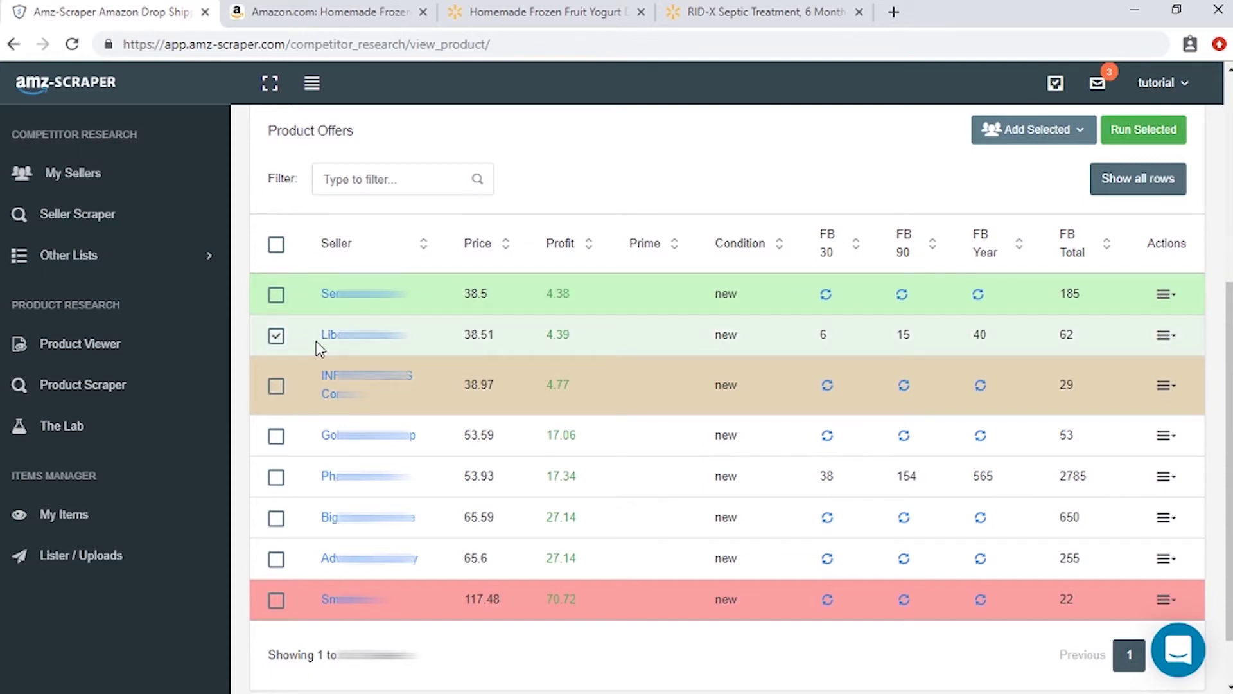
click(1068, 138)
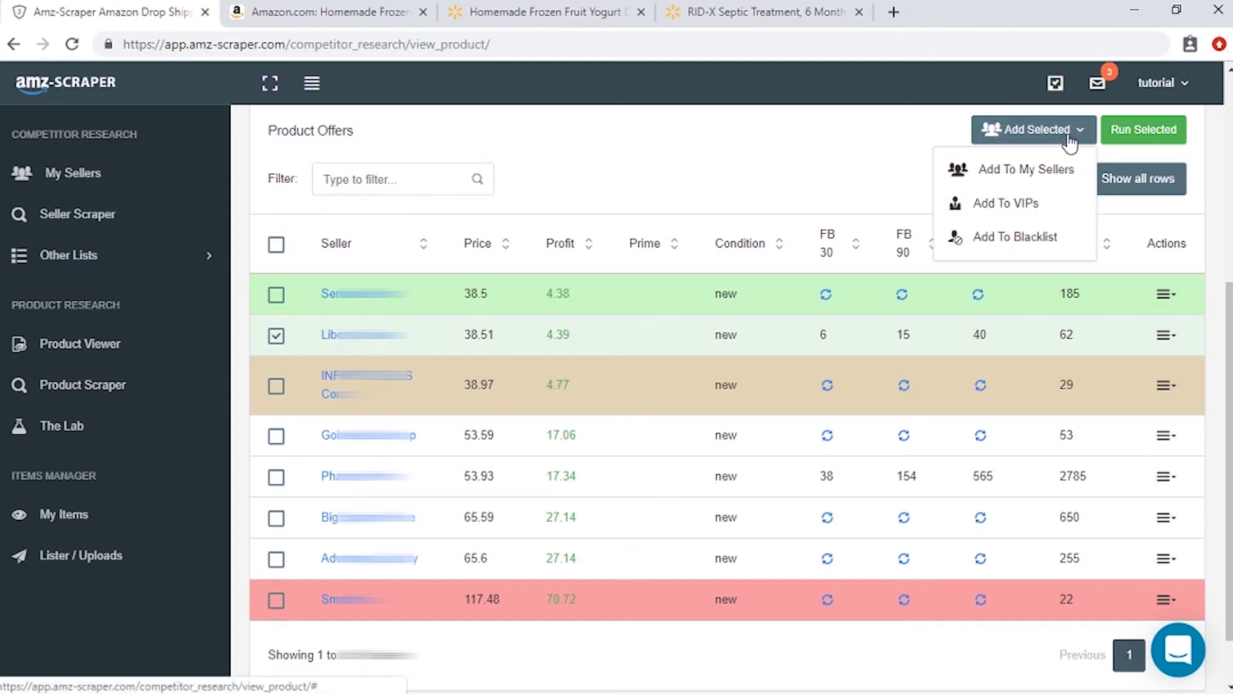
click(1127, 149)
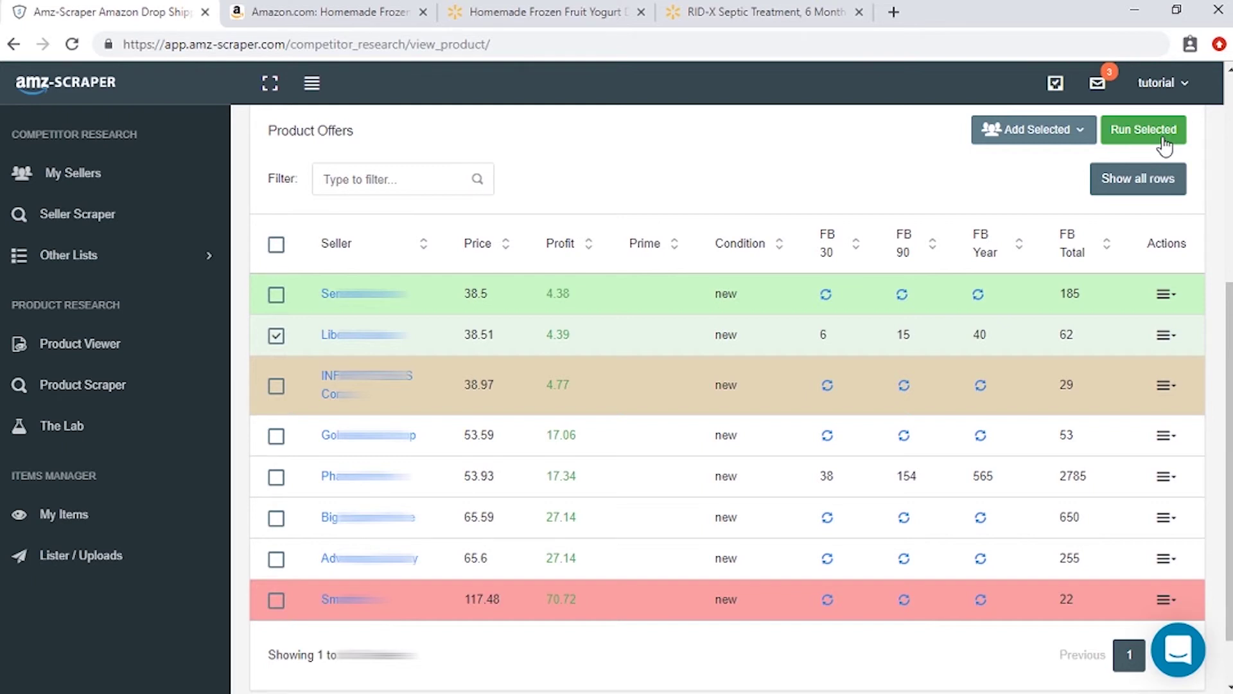
Examine the individual actions available for the 38.51 seller without running any of them.
click(1175, 341)
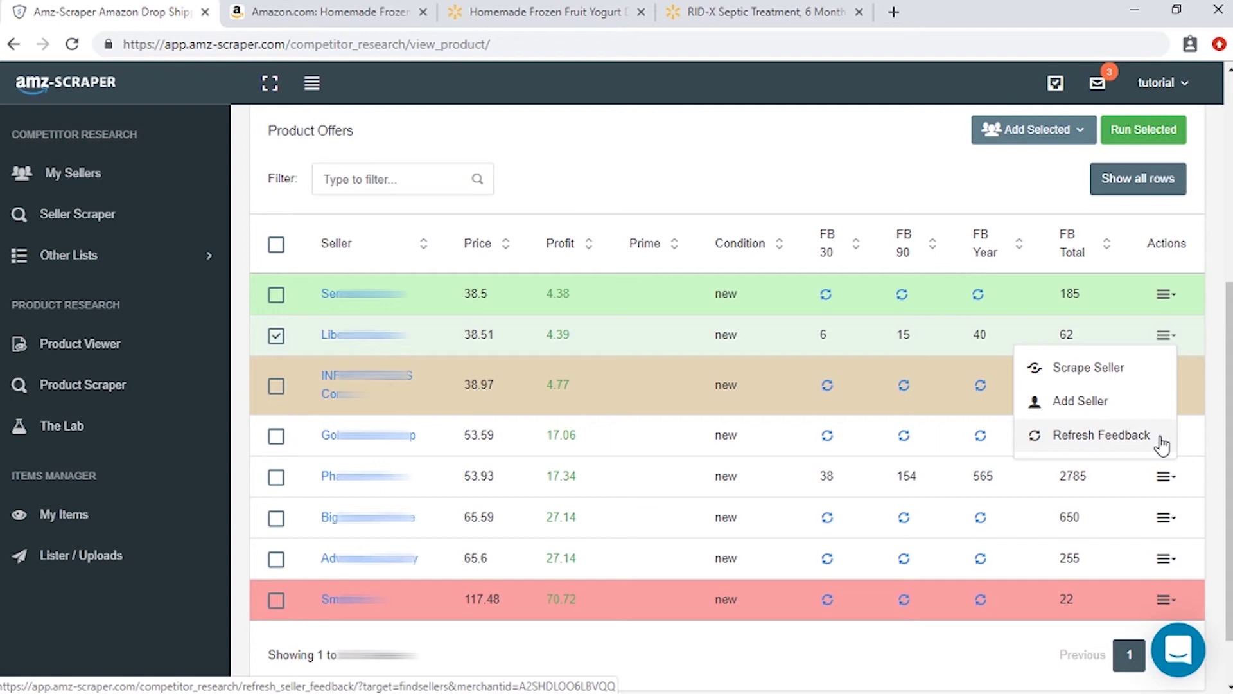
click(831, 174)
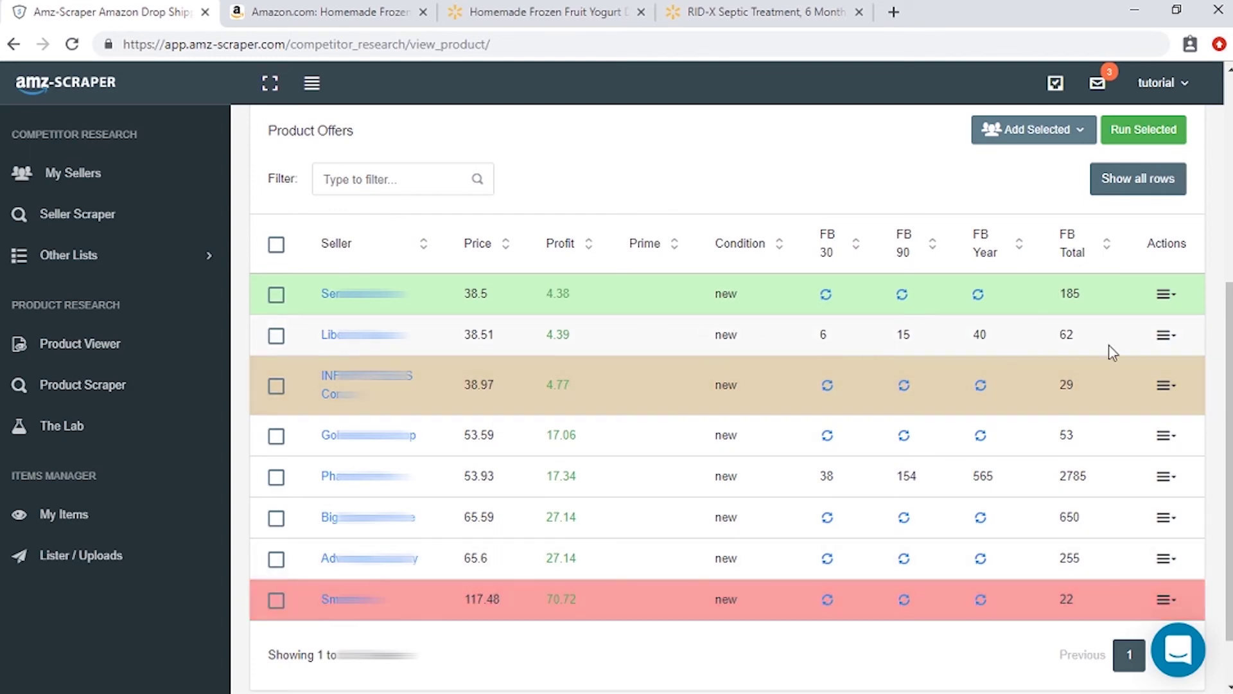
click(1166, 336)
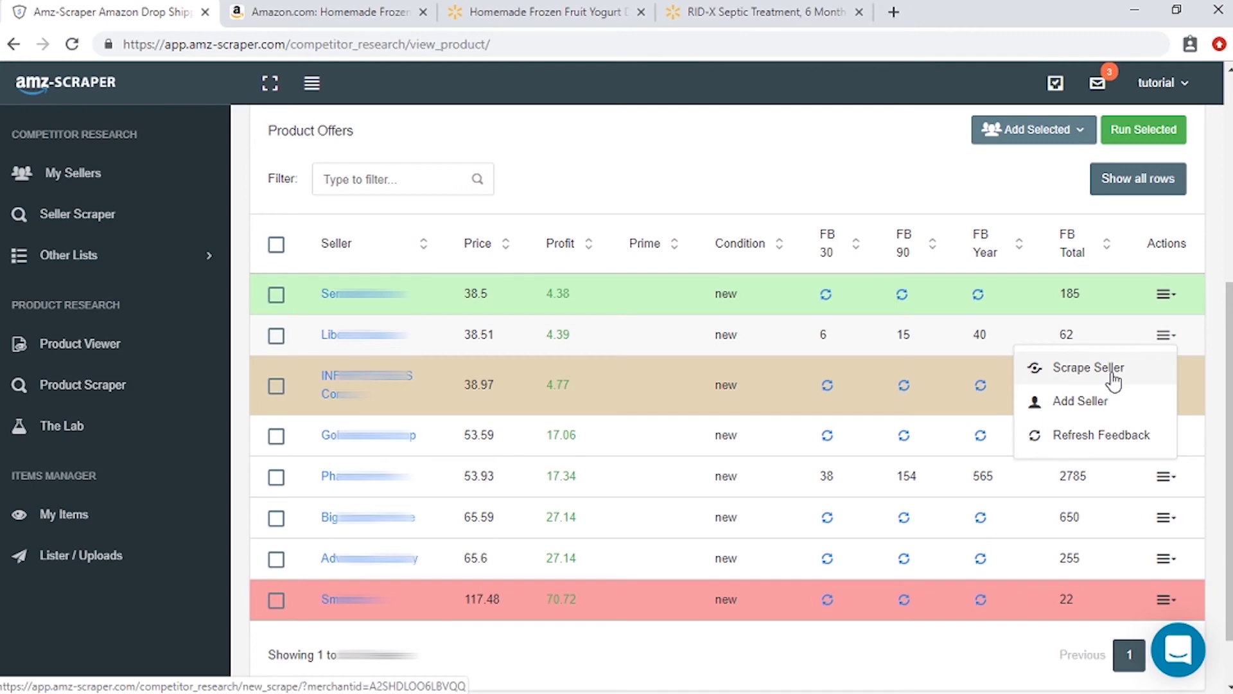
click(833, 157)
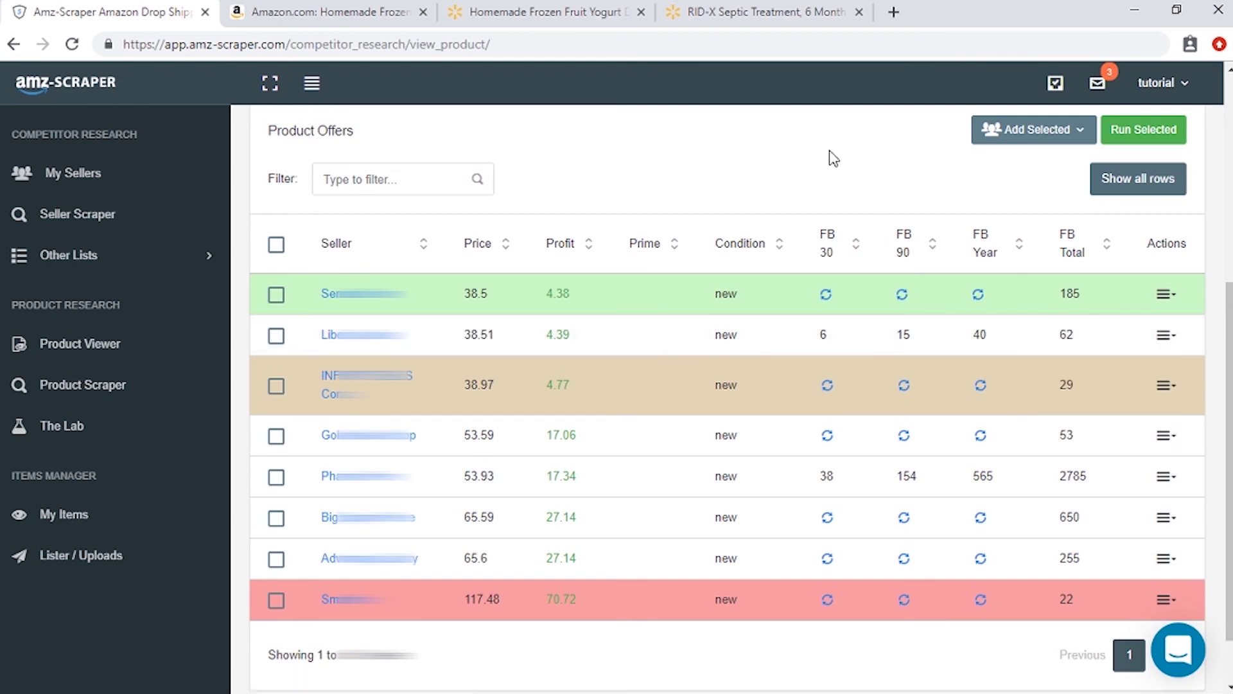